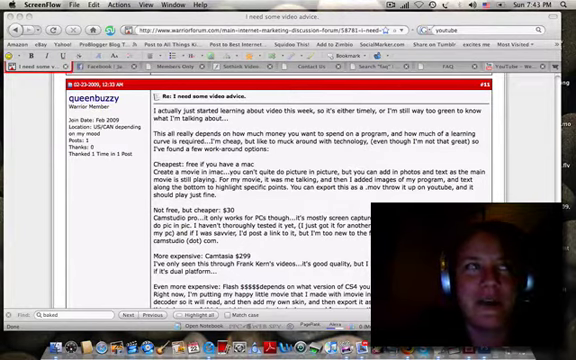
- Bring the Firefox window showing the 'I need some video advice' thread to the front
{"action": "left_click", "coordinate": [200, 125]}
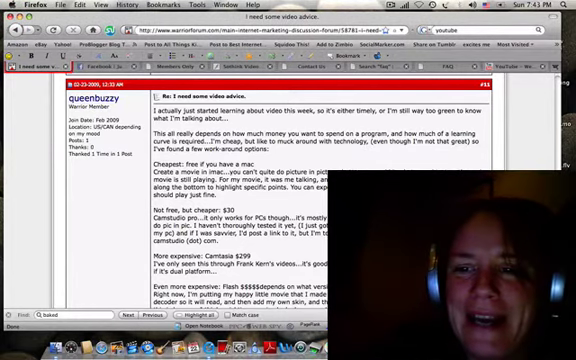
{"action": "scroll", "coordinate": [228, 145], "scroll_direction": "up", "scroll_amount": 3}
{"action": "scroll", "coordinate": [228, 145], "scroll_direction": "up", "scroll_amount": 3}
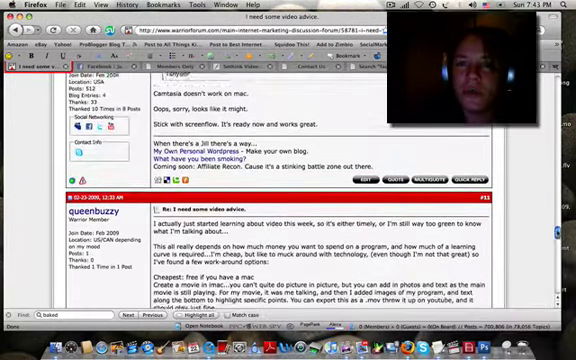
{"action": "scroll", "coordinate": [228, 145], "scroll_direction": "up", "scroll_amount": 3}
{"action": "scroll", "coordinate": [228, 145], "scroll_direction": "up", "scroll_amount": 2}
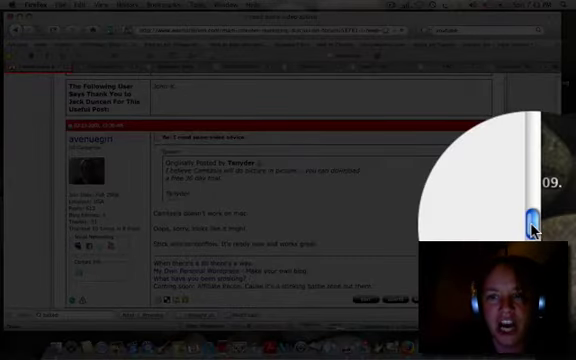
{"action": "left_click_drag", "start_coordinate": [534, 229], "coordinate": [534, 222]}
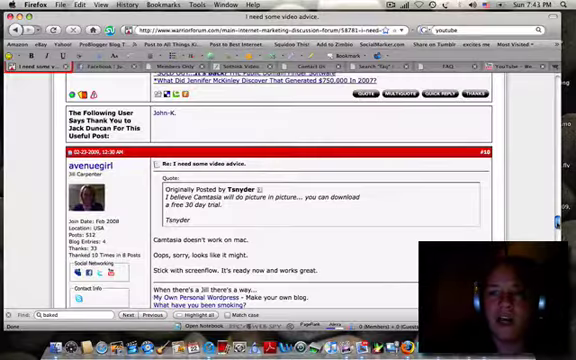